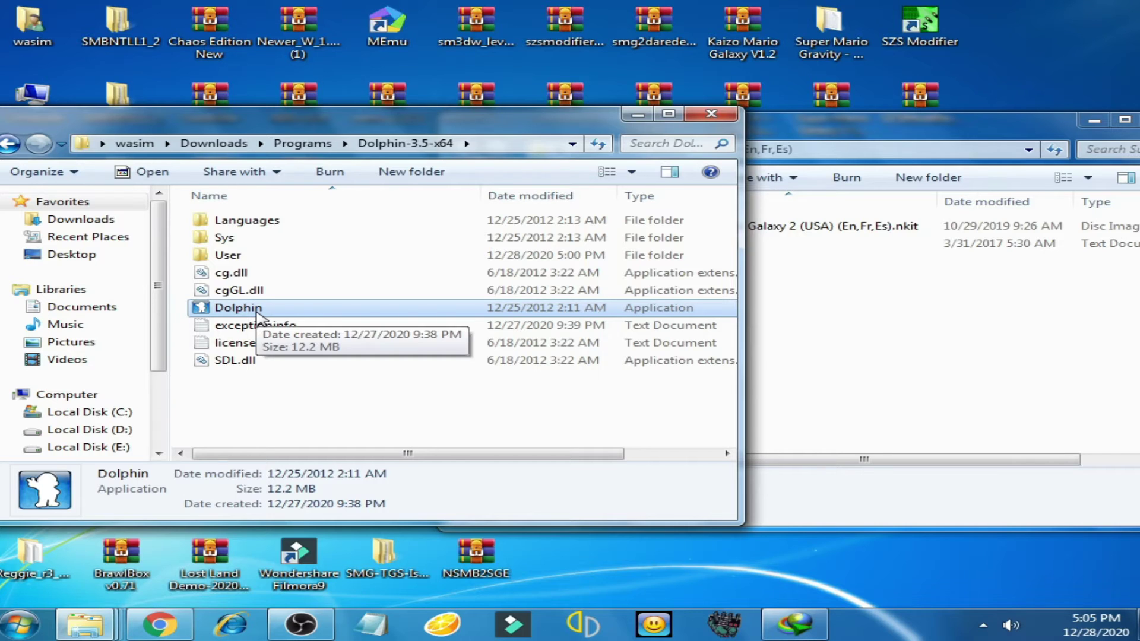
# Step: Launch Dolphin.exe and arrange its window beside the Super Mario Galaxy 2 folder
pyautogui.doubleClick(259, 314)
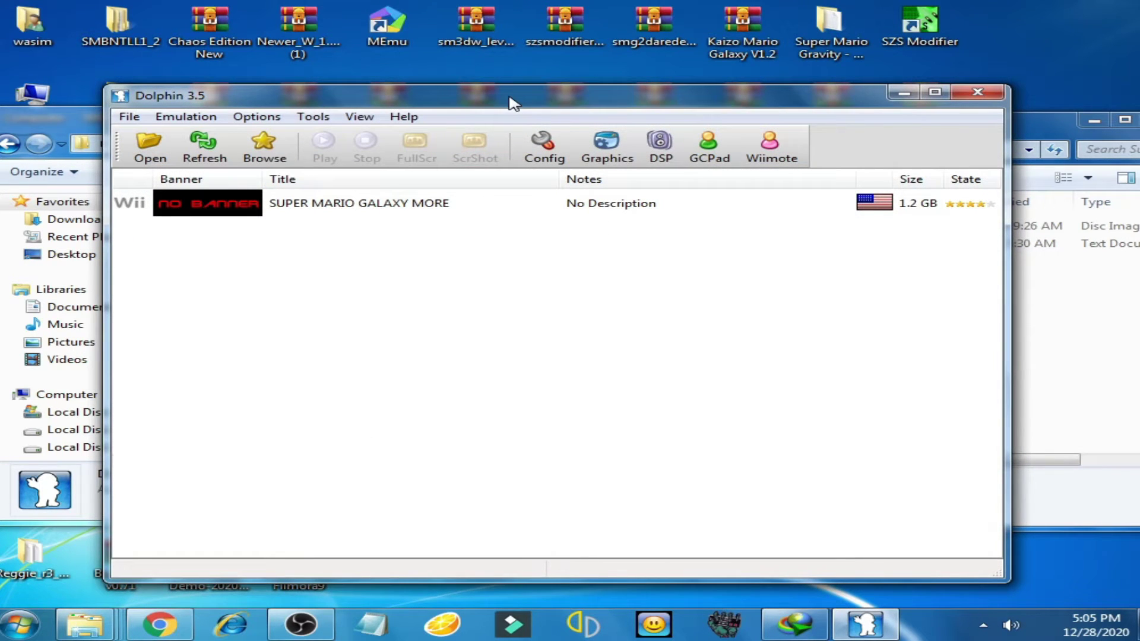
pyautogui.moveTo(512, 102); pyautogui.dragTo(310, 213)
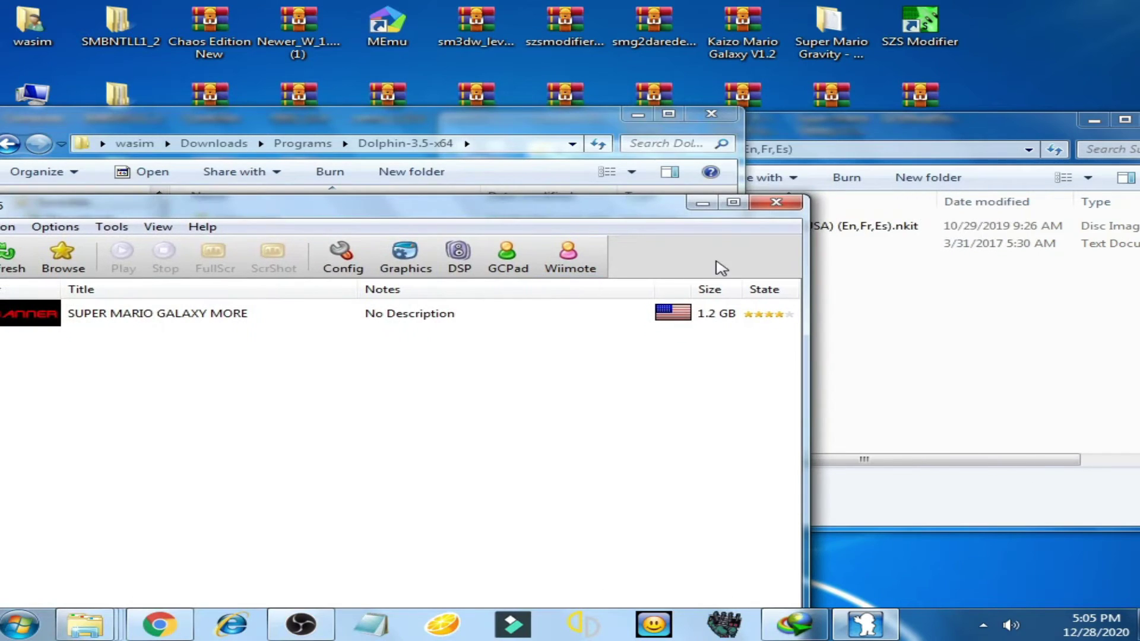
pyautogui.click(934, 315)
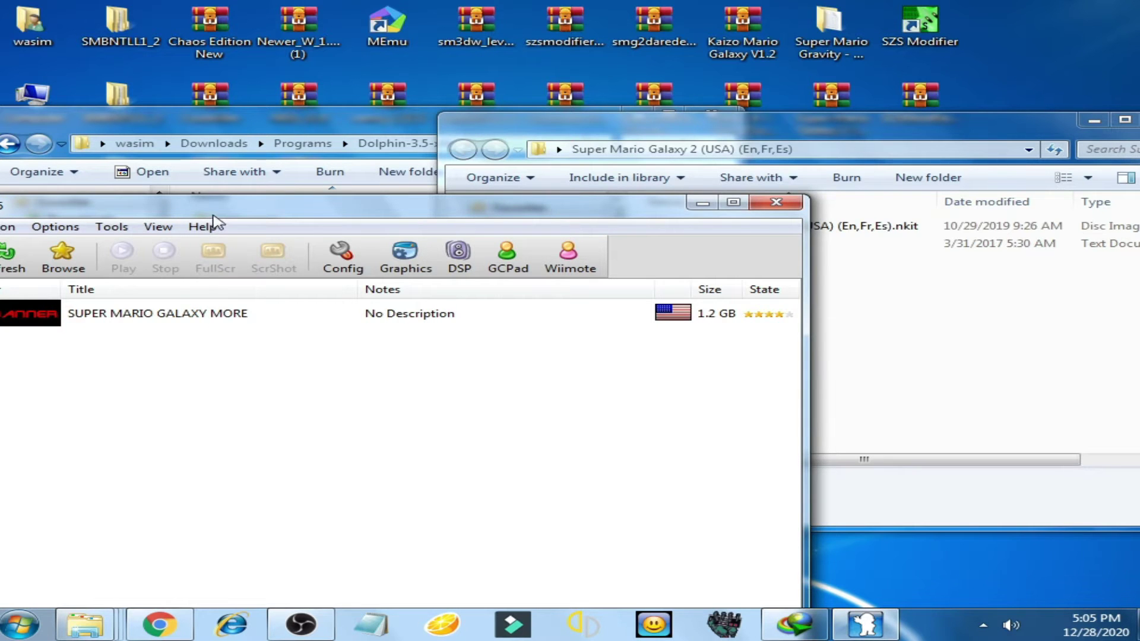
pyautogui.moveTo(213, 215); pyautogui.dragTo(424, 160)
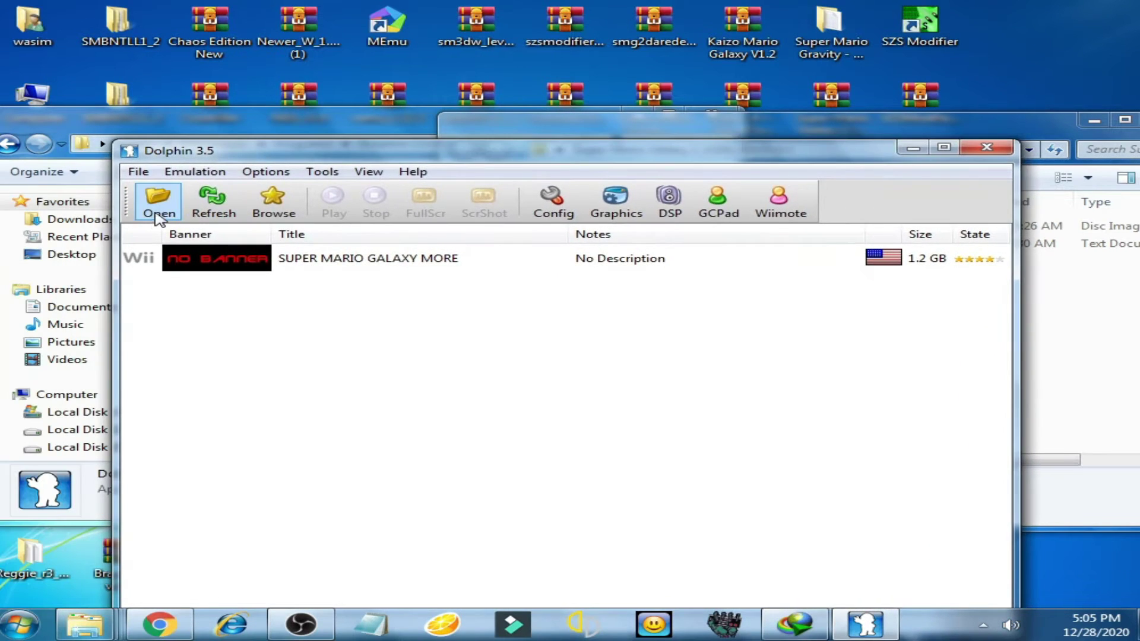
# Step: Load the Super Mario Galaxy 2 .nkit image from the Desktop folder into Dolphin
pyautogui.click(157, 215)
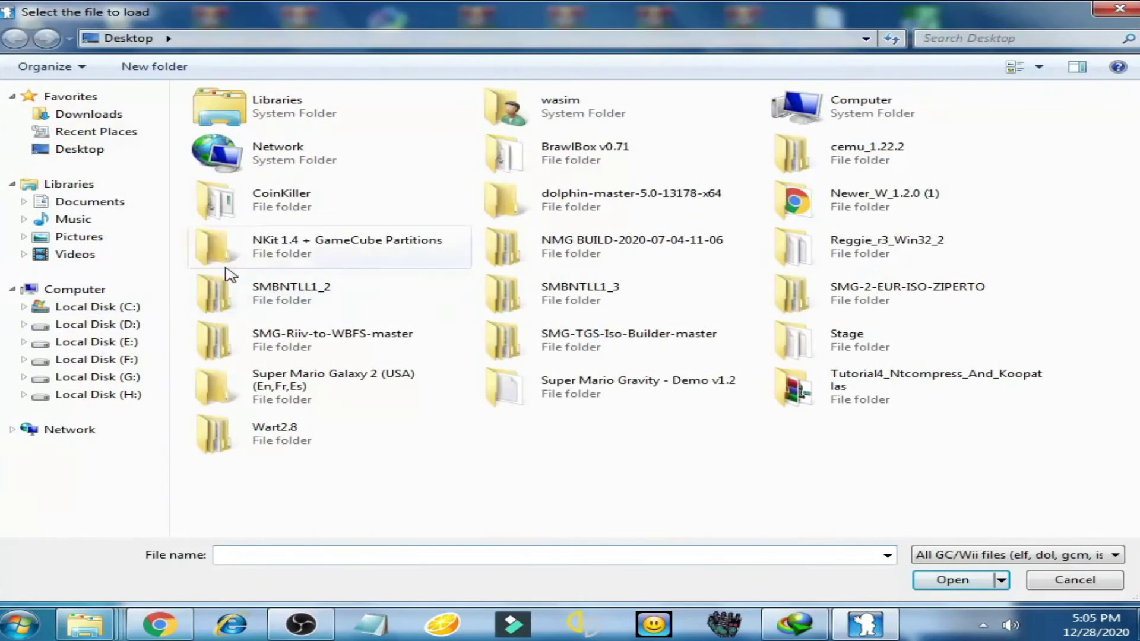
pyautogui.click(79, 154)
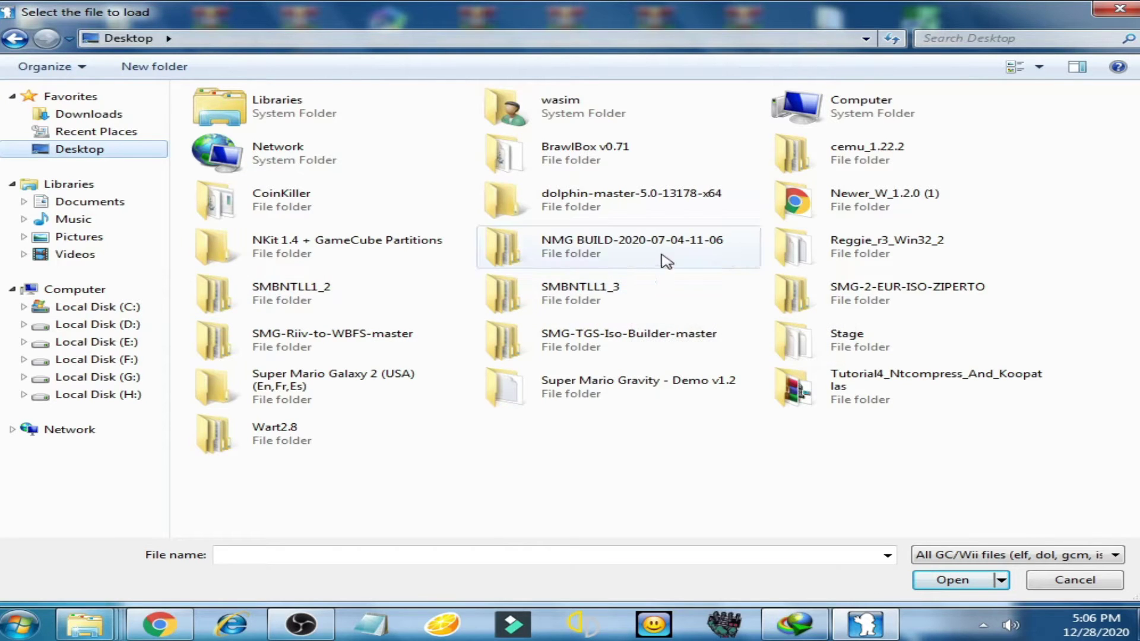
pyautogui.doubleClick(297, 386)
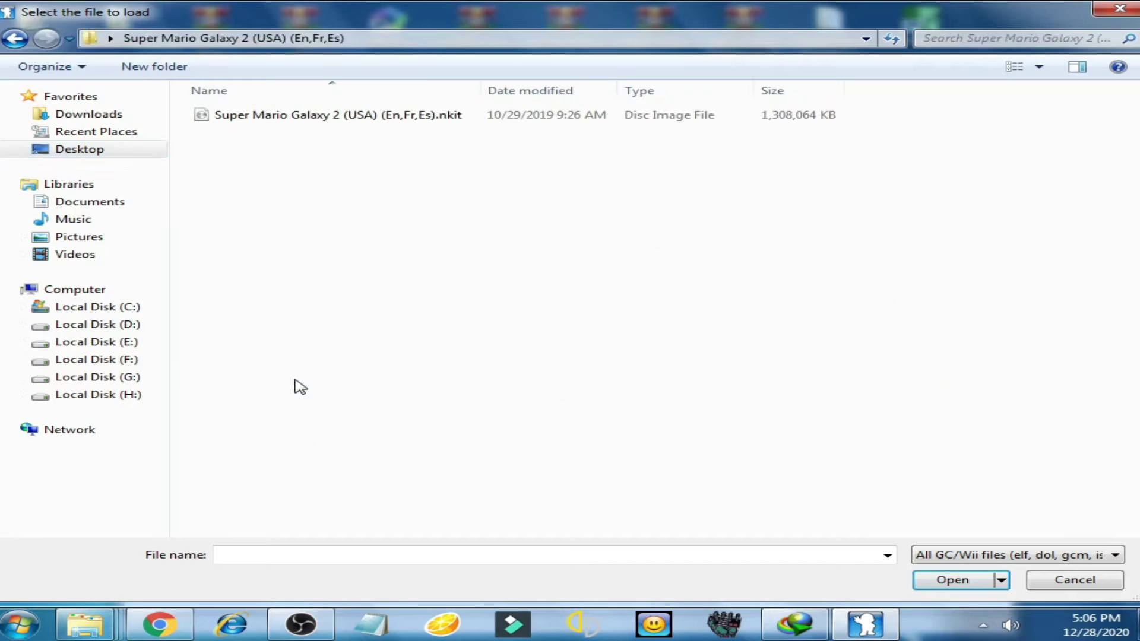
pyautogui.doubleClick(443, 119)
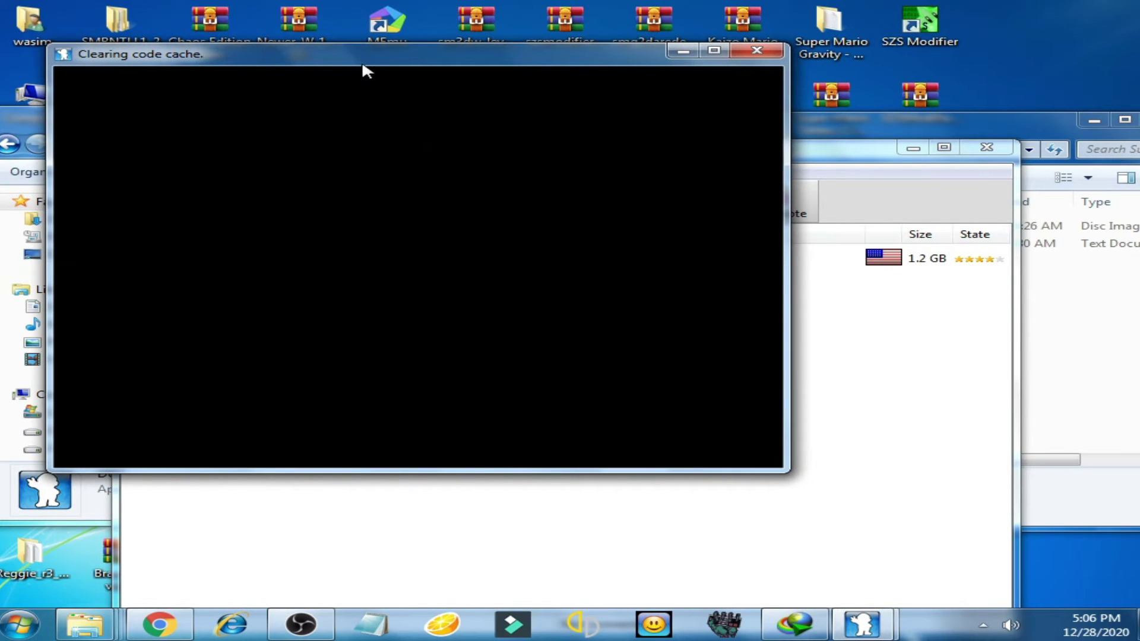
# Step: Close the blank 'Clearing code cache.' game window and the Super Mario Galaxy 2 folder window
pyautogui.moveTo(359, 64); pyautogui.dragTo(515, 127)
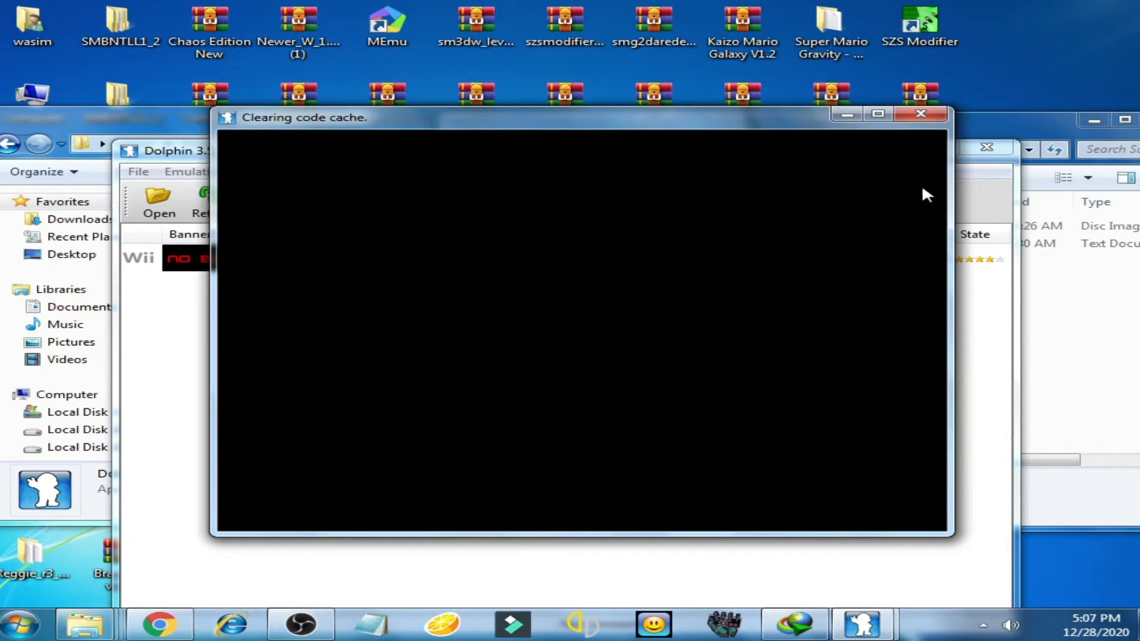
pyautogui.click(915, 119)
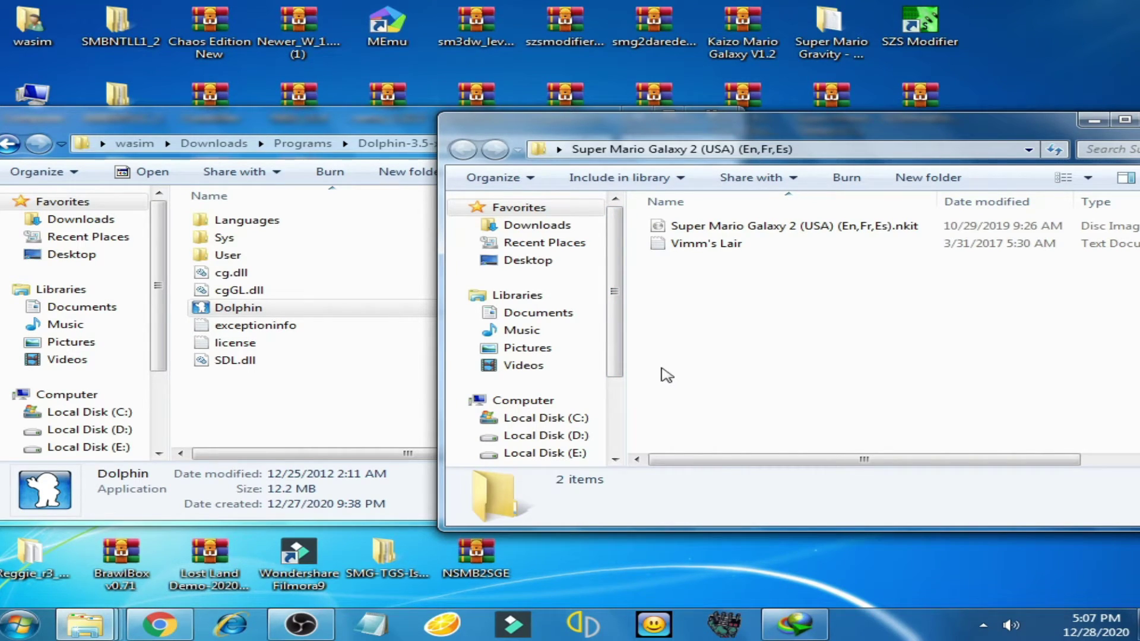
pyautogui.moveTo(1013, 136); pyautogui.dragTo(895, 142)
pyautogui.click(1052, 123)
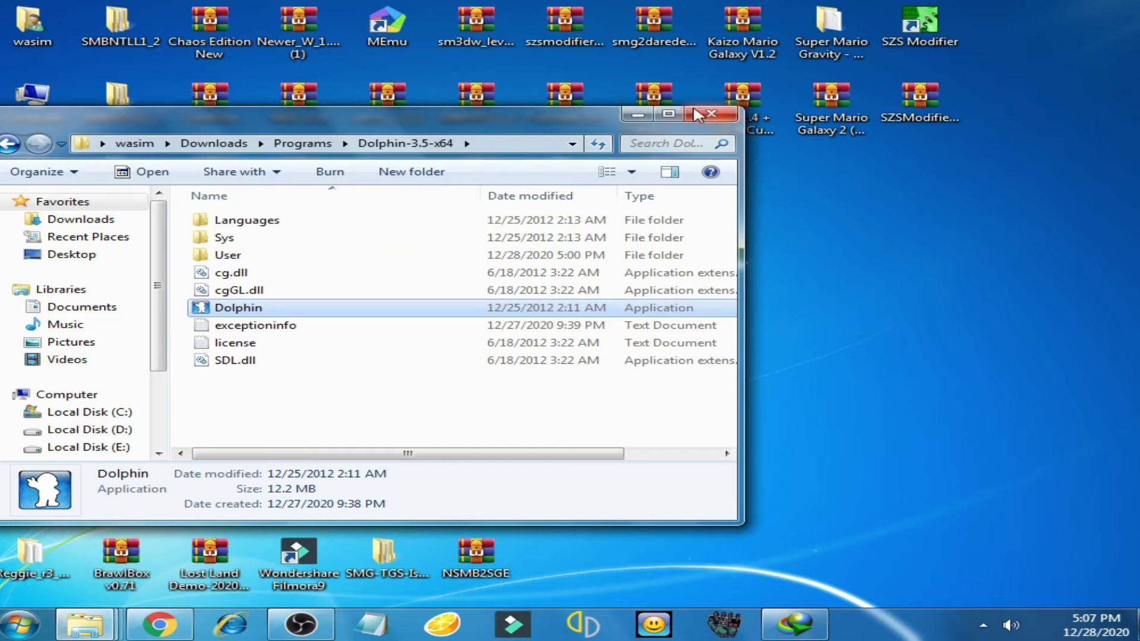
# Step: Close the Dolphin folder and extract the NKit archive to 'NKit 1.4 + Wii Partitions'
pyautogui.click(638, 113)
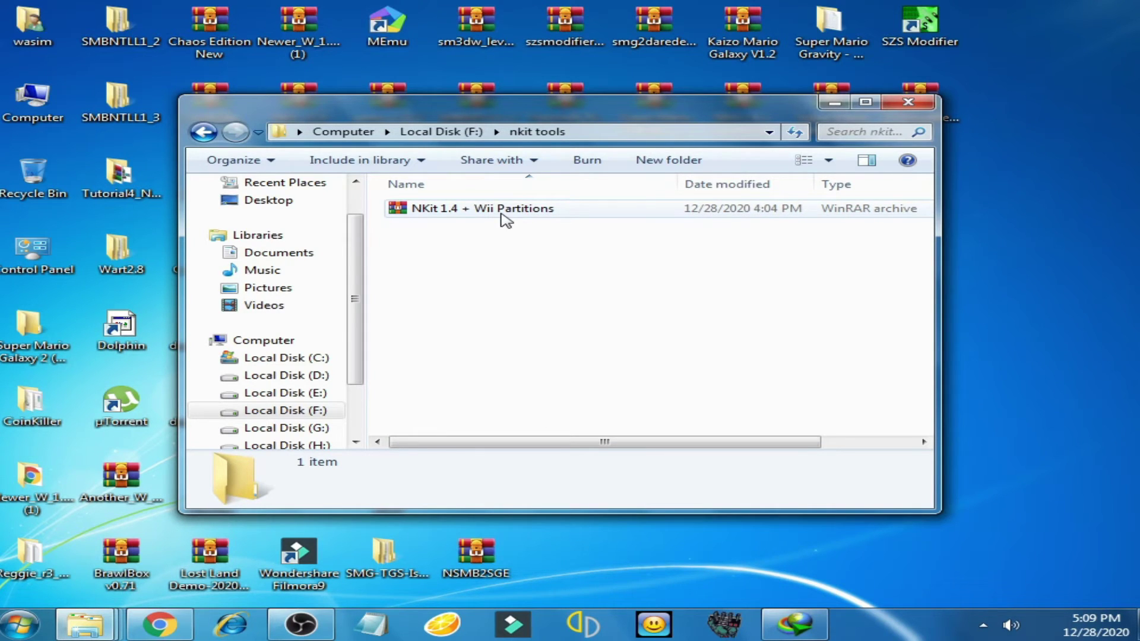
pyautogui.rightClick(504, 217)
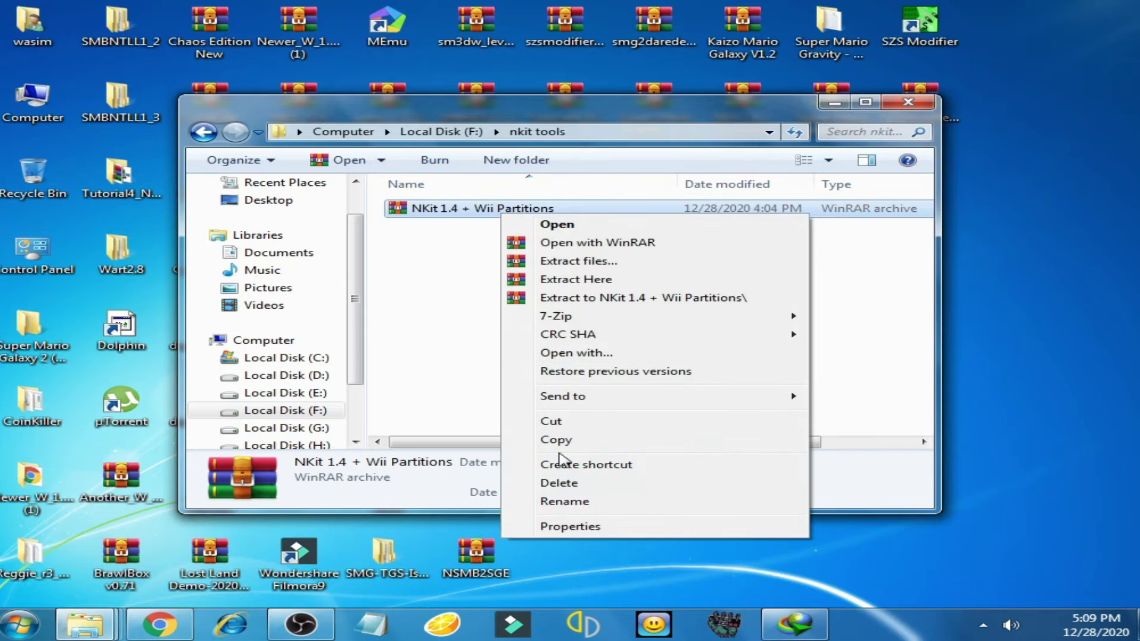
pyautogui.click(603, 534)
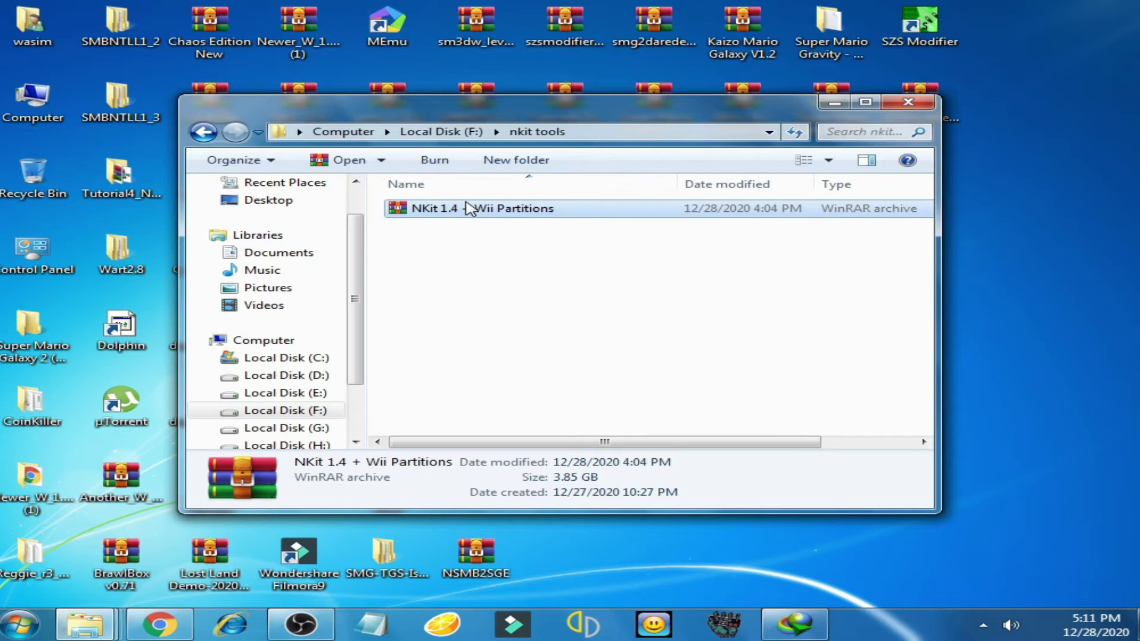
pyautogui.rightClick(469, 209)
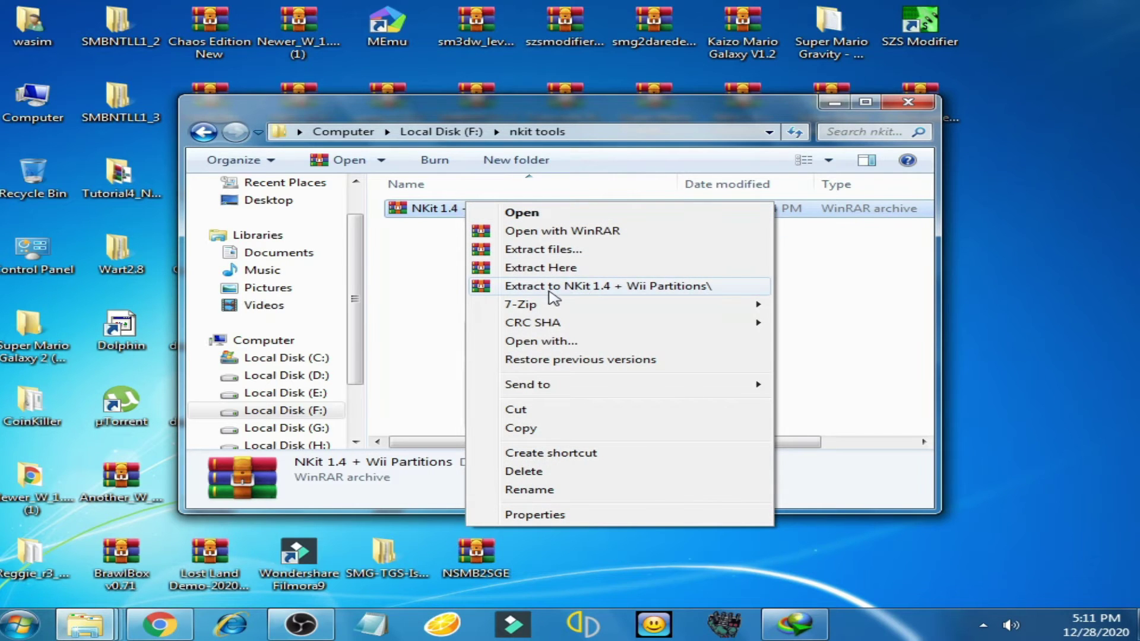
pyautogui.click(554, 291)
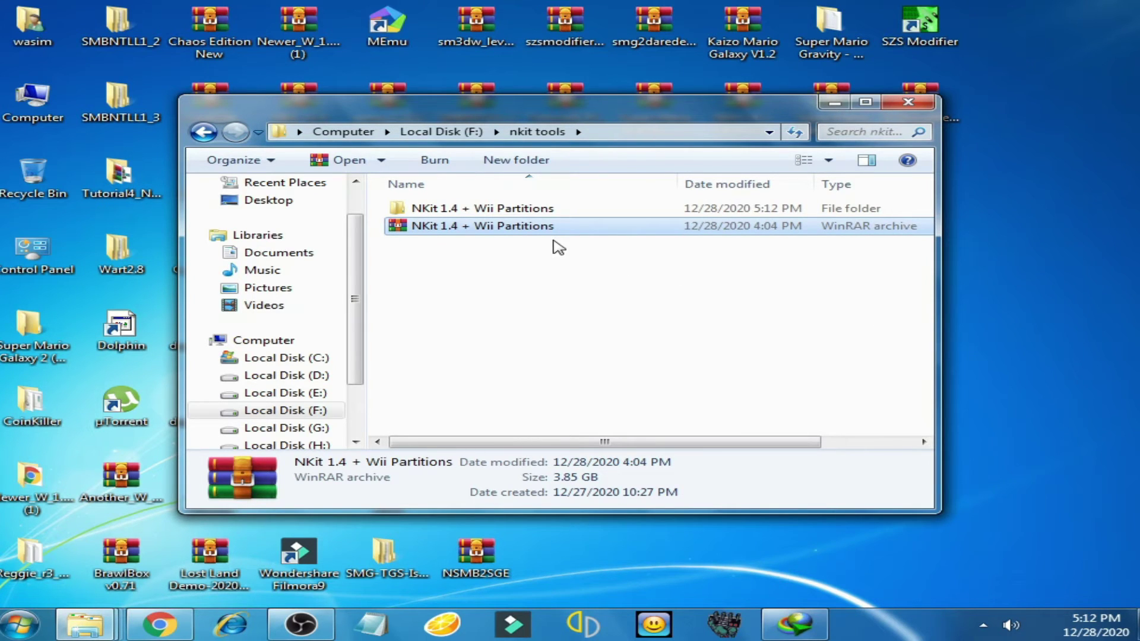
# Step: Open the extracted NKit 1.4 + Wii Partitions folder and launch NKitProcessingApp
pyautogui.click(524, 211)
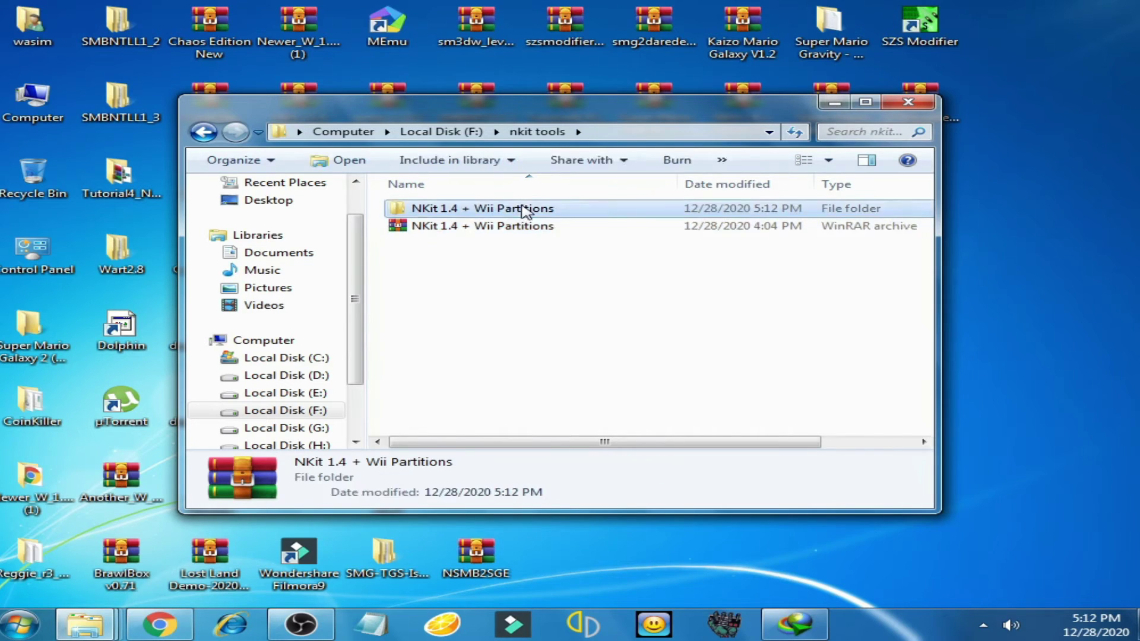
pyautogui.doubleClick(524, 209)
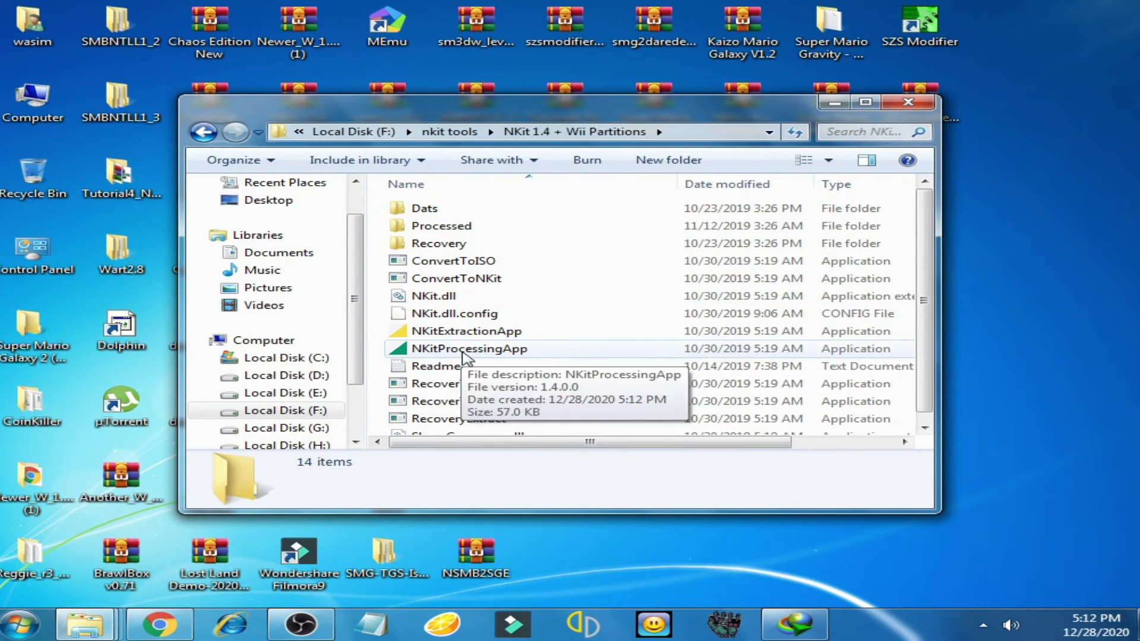
pyautogui.click(438, 352)
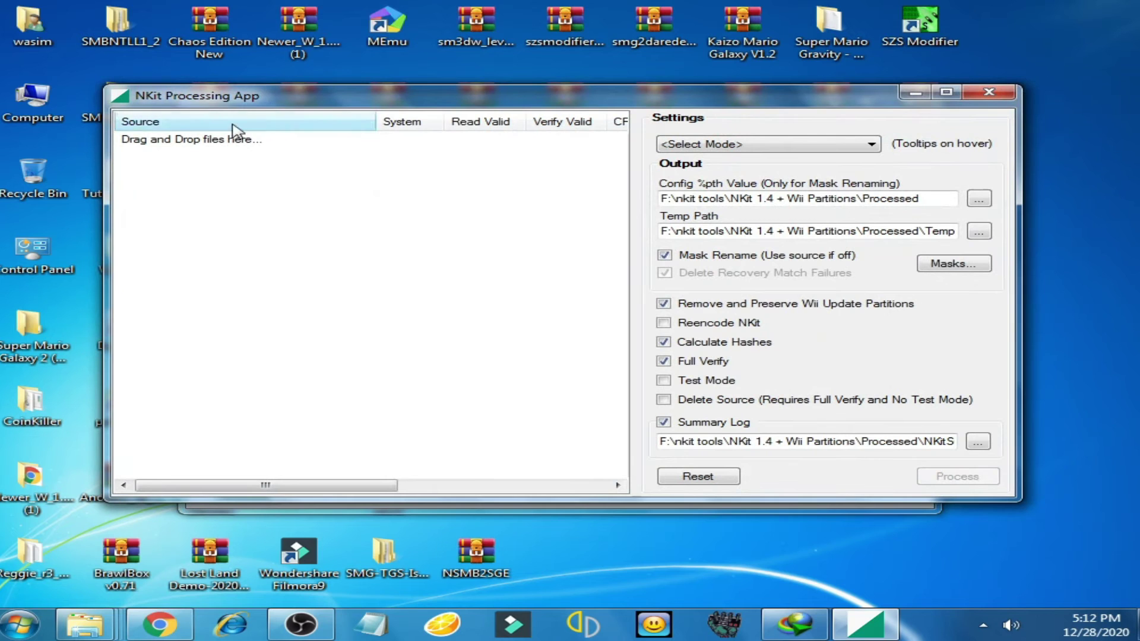
# Step: Add the Super Mario Galaxy 2 .nkit image to NKit's Source list from the desktop folder
pyautogui.moveTo(218, 96); pyautogui.dragTo(361, 124)
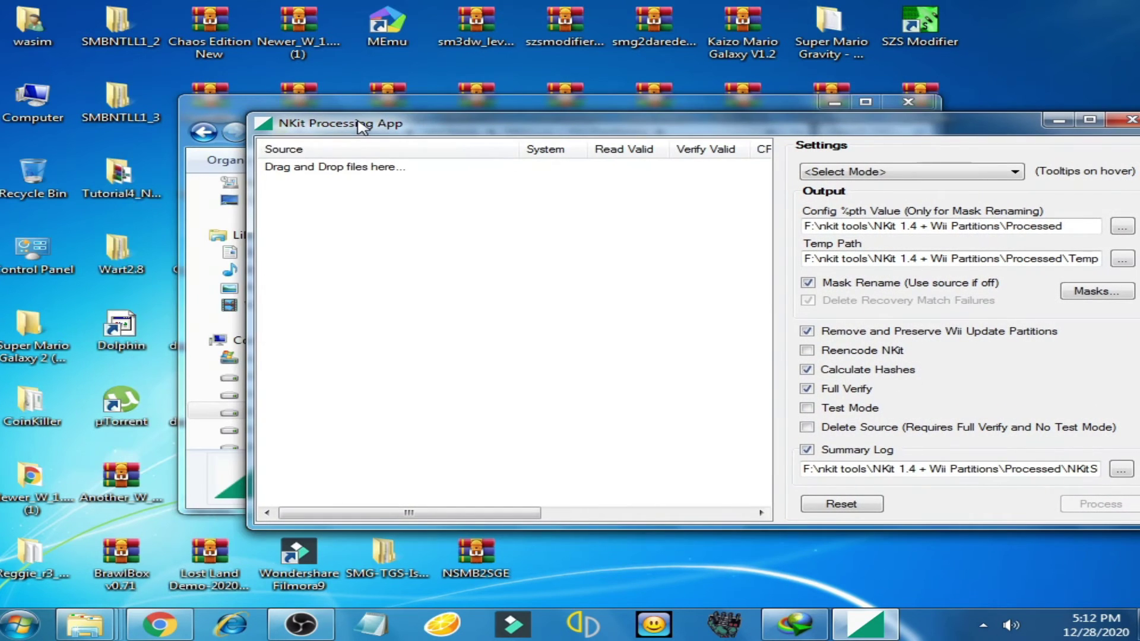
pyautogui.doubleClick(13, 339)
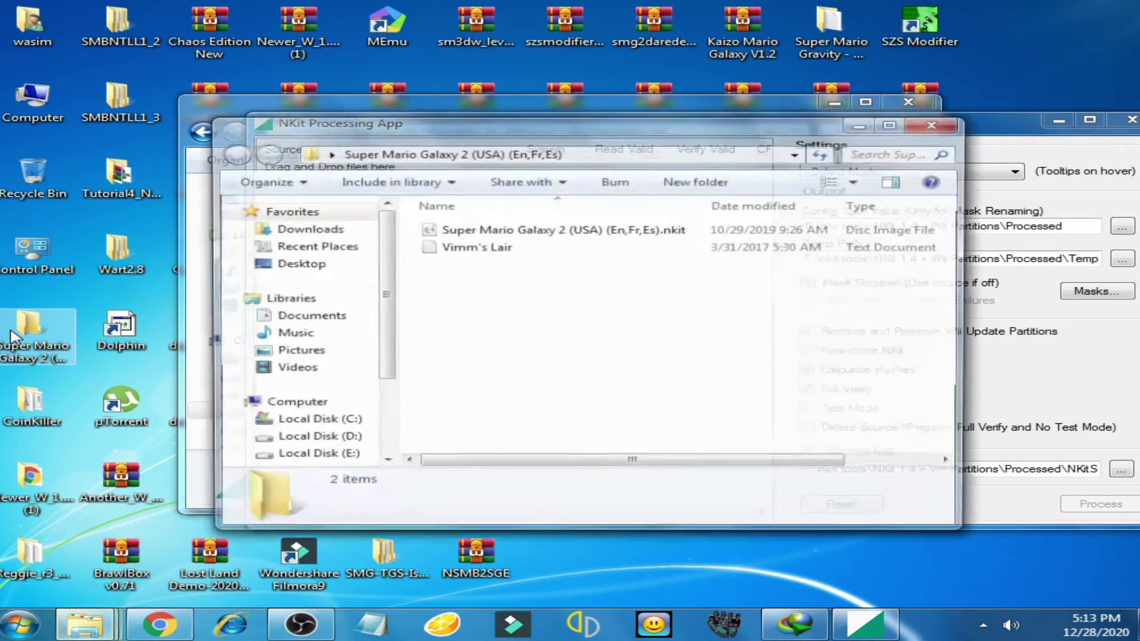
pyautogui.moveTo(657, 138); pyautogui.dragTo(535, 278)
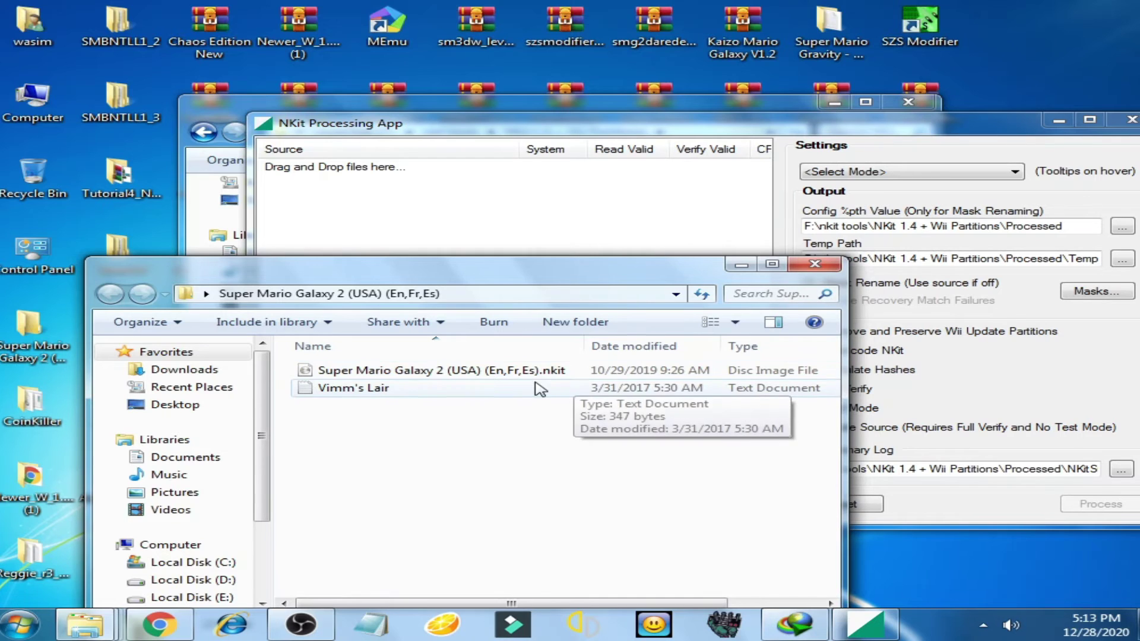
pyautogui.moveTo(516, 263); pyautogui.dragTo(481, 332)
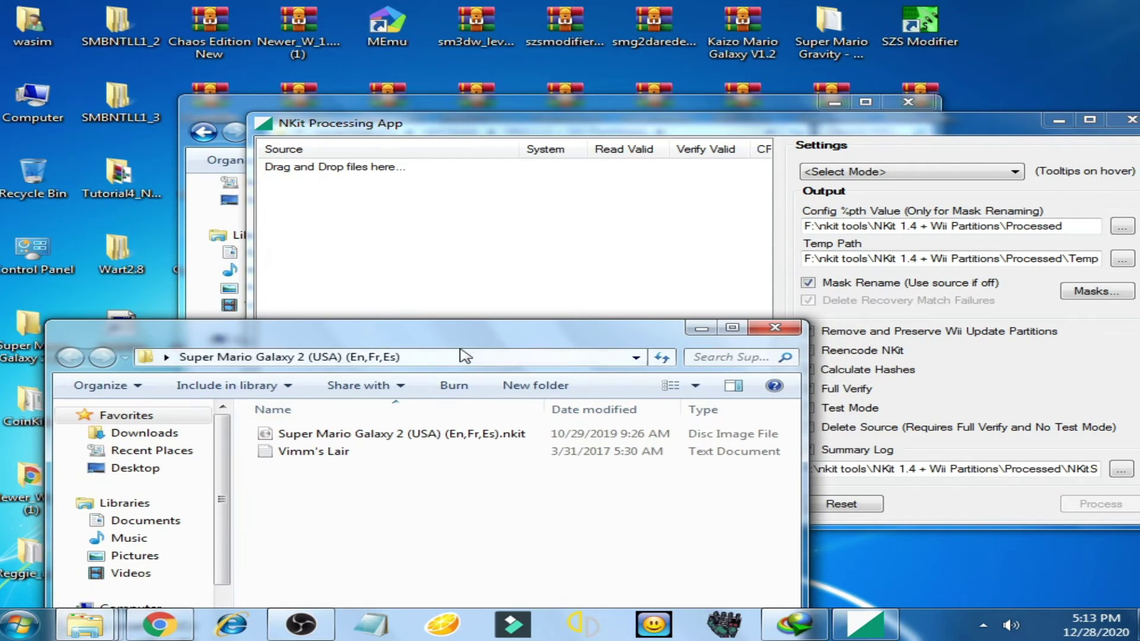
pyautogui.moveTo(416, 123); pyautogui.dragTo(478, 141)
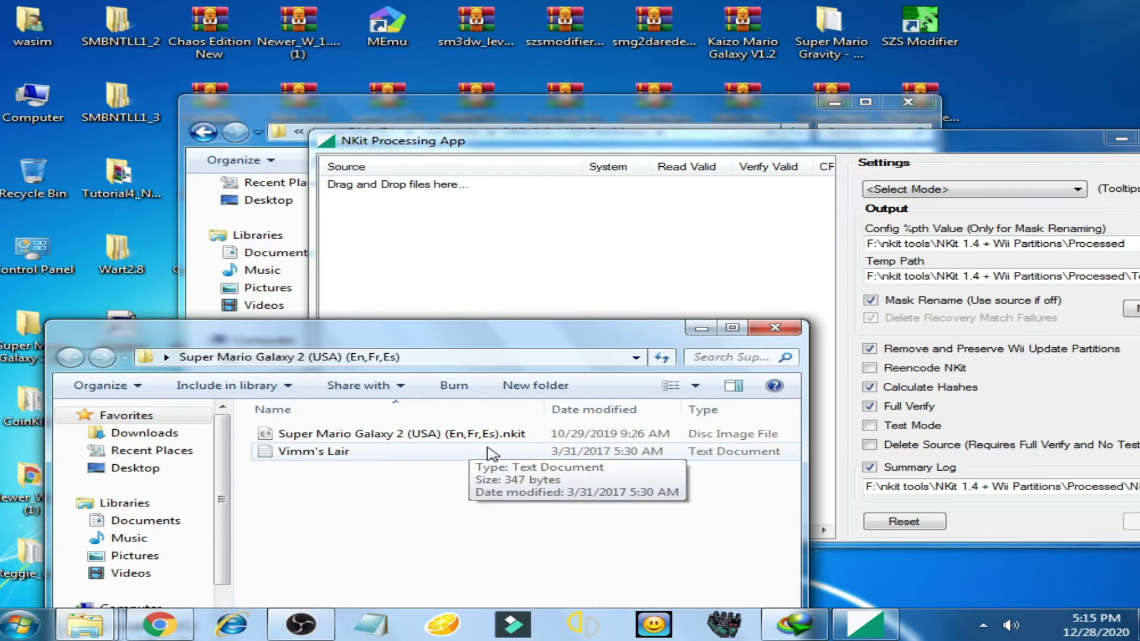
pyautogui.moveTo(472, 438)
pyautogui.mouseDown()
pyautogui.moveTo(484, 318)
pyautogui.moveTo(513, 234)
pyautogui.mouseUp()
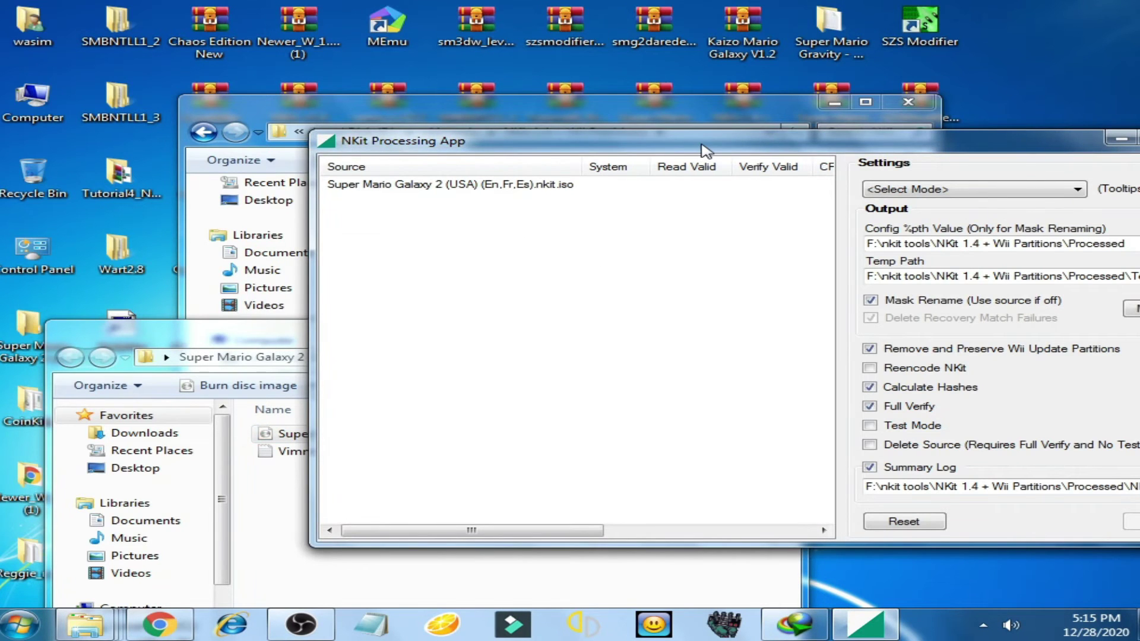
# Step: Set the mode to Convert to ISO and start processing
pyautogui.moveTo(705, 148); pyautogui.dragTo(522, 81)
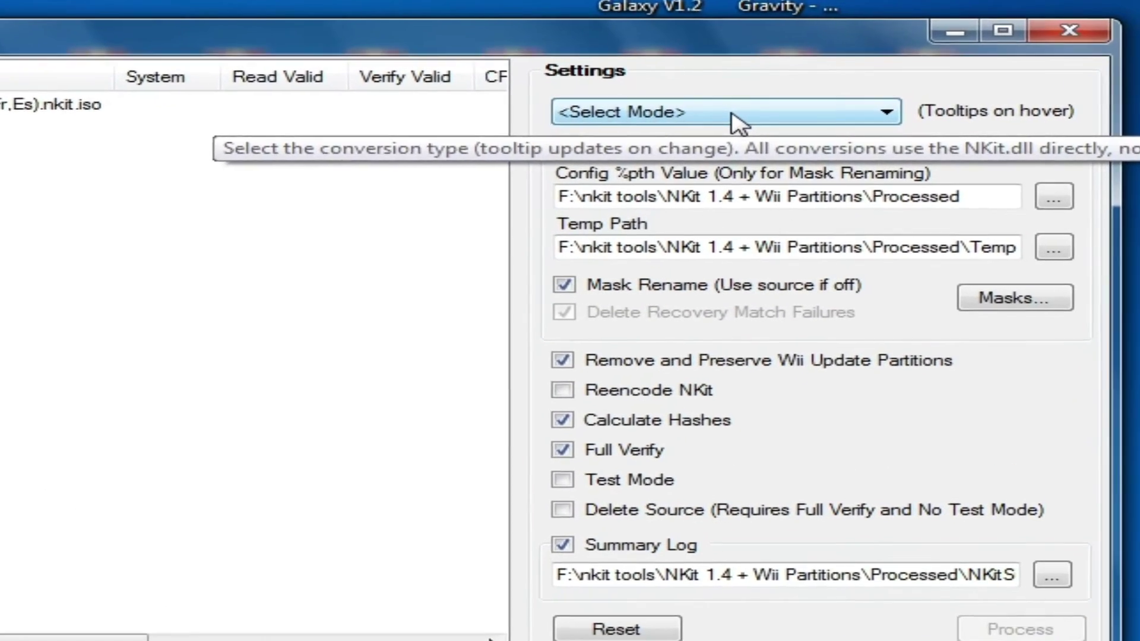
pyautogui.click(769, 119)
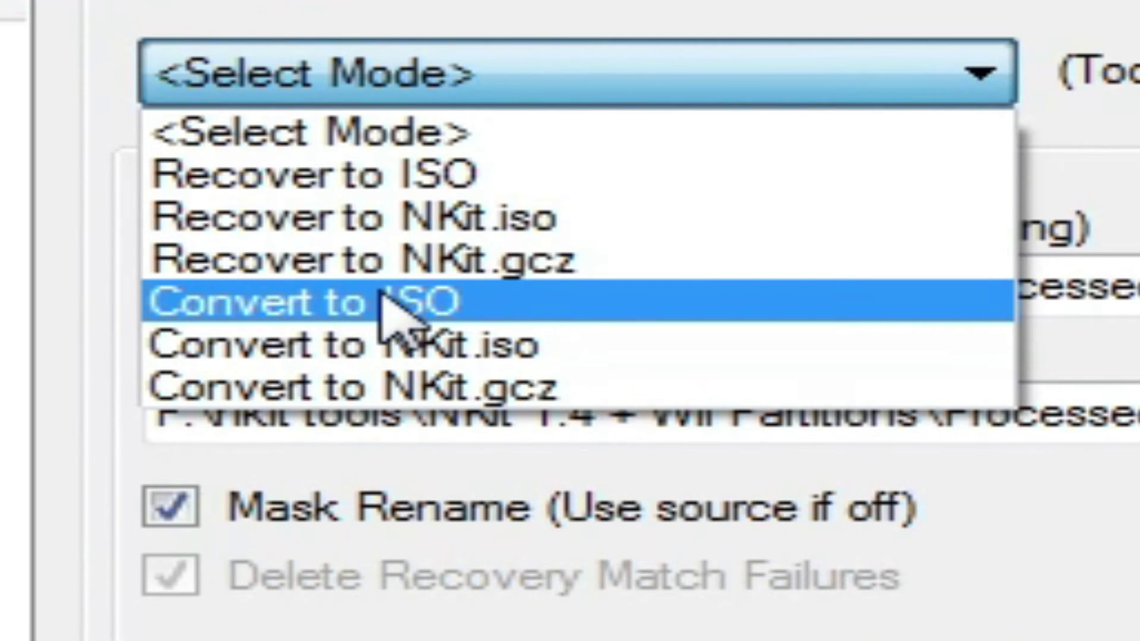
pyautogui.click(385, 300)
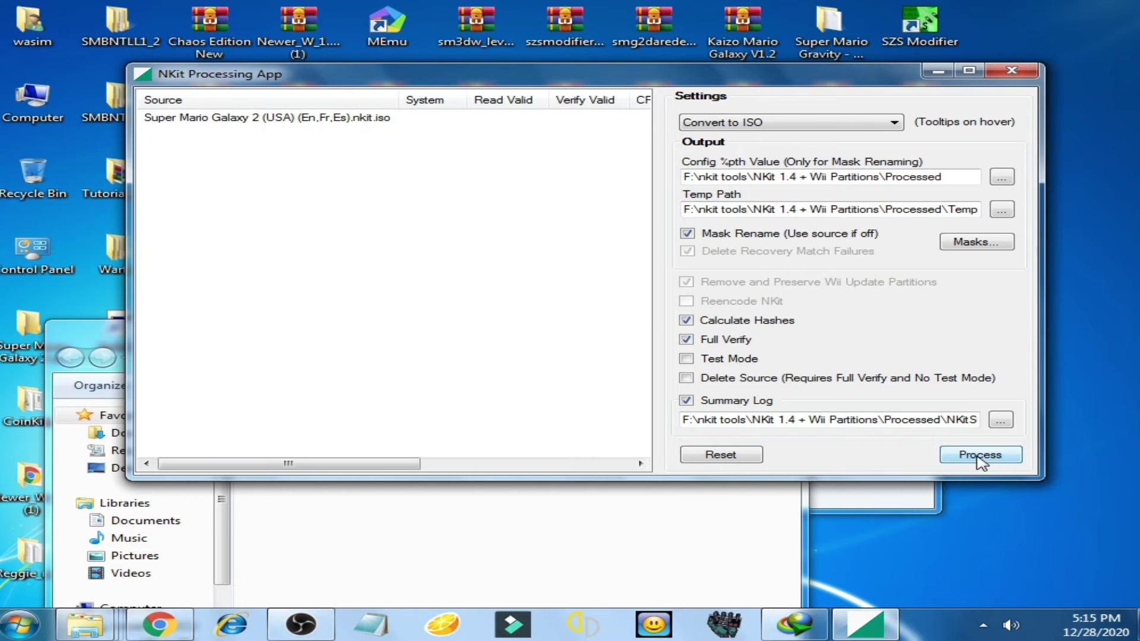
pyautogui.moveTo(702, 351)
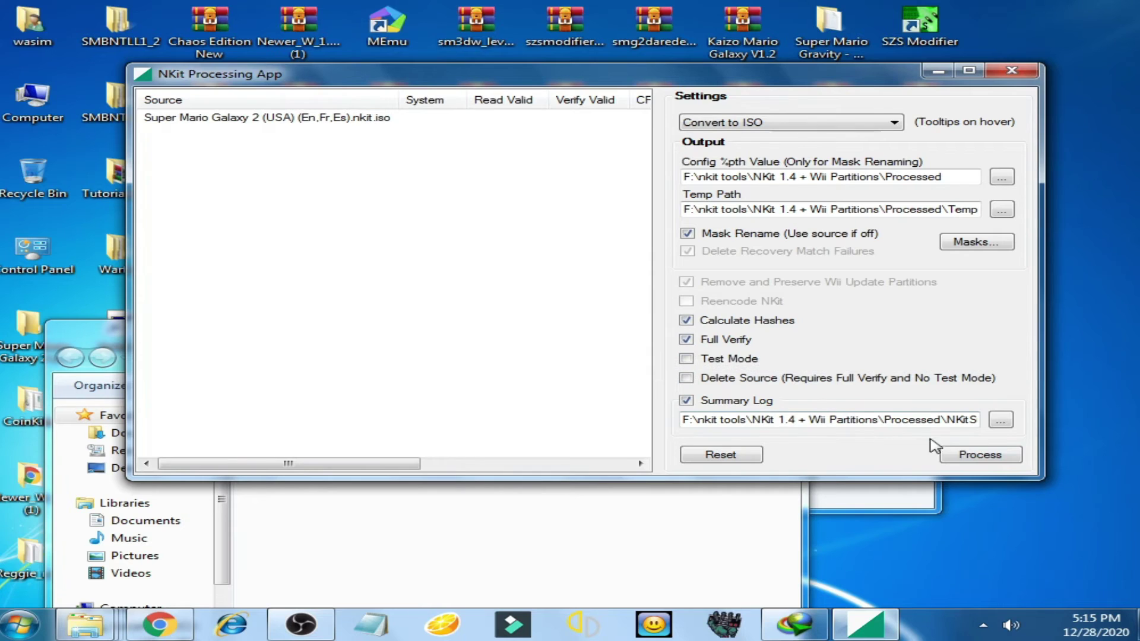
pyautogui.click(981, 458)
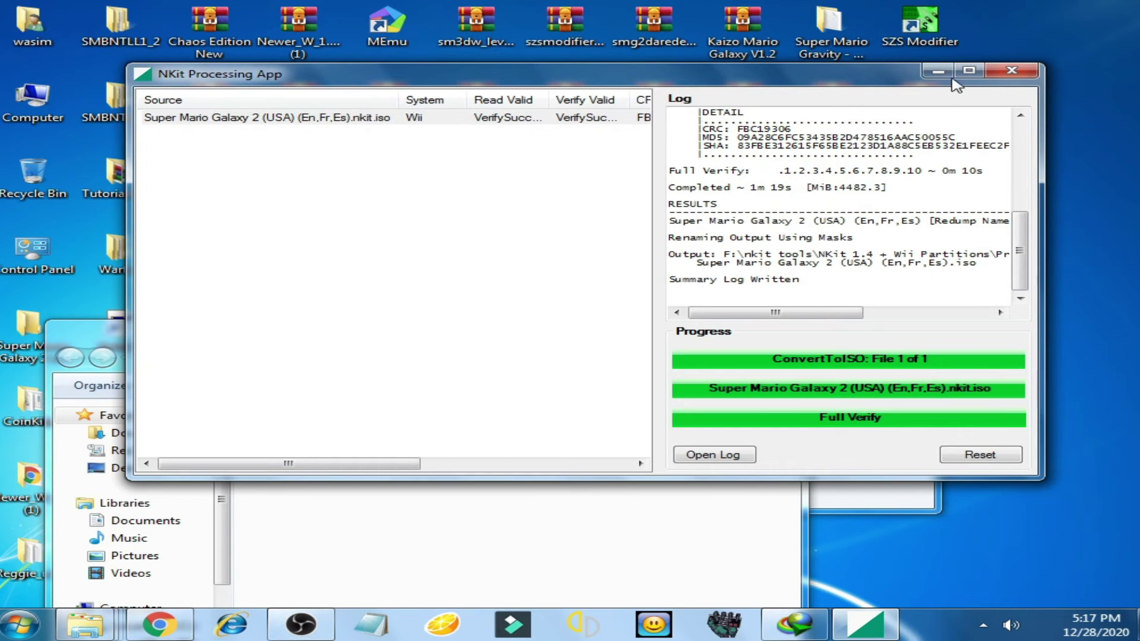
# Step: Close the finished conversion window and open the Processed\Wii output folder
pyautogui.click(1013, 70)
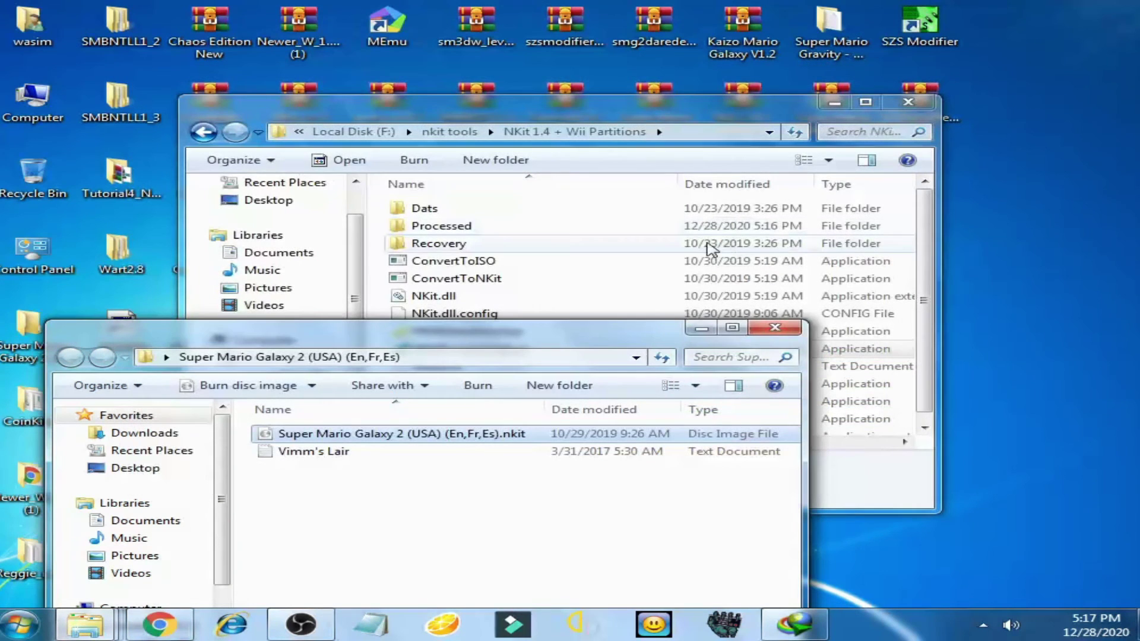
pyautogui.moveTo(535, 110); pyautogui.dragTo(557, 110)
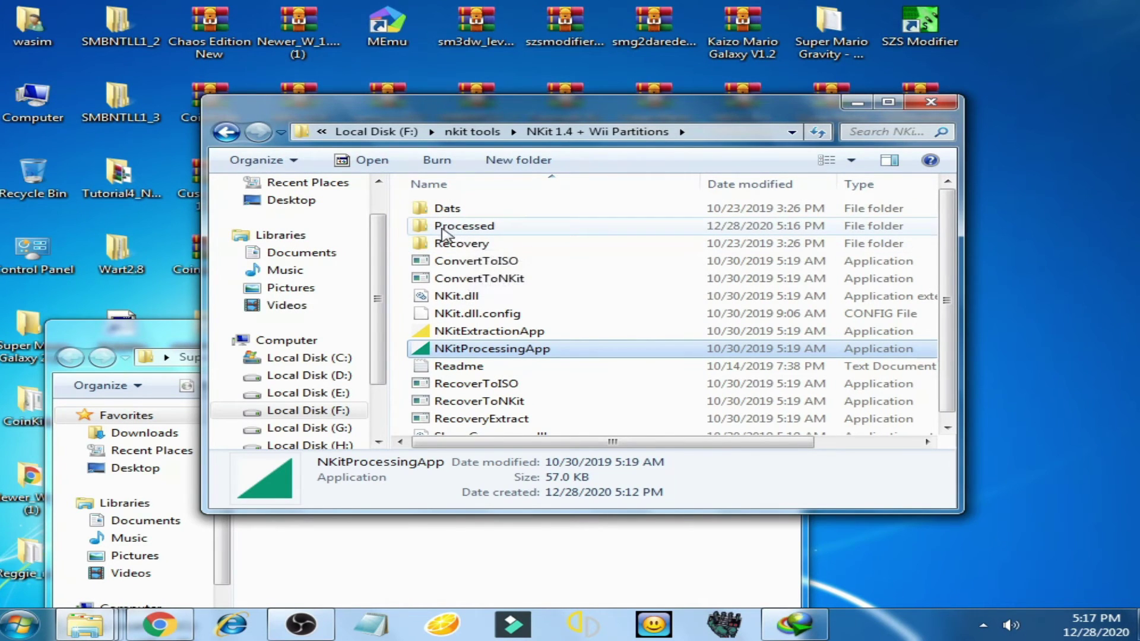
pyautogui.doubleClick(455, 226)
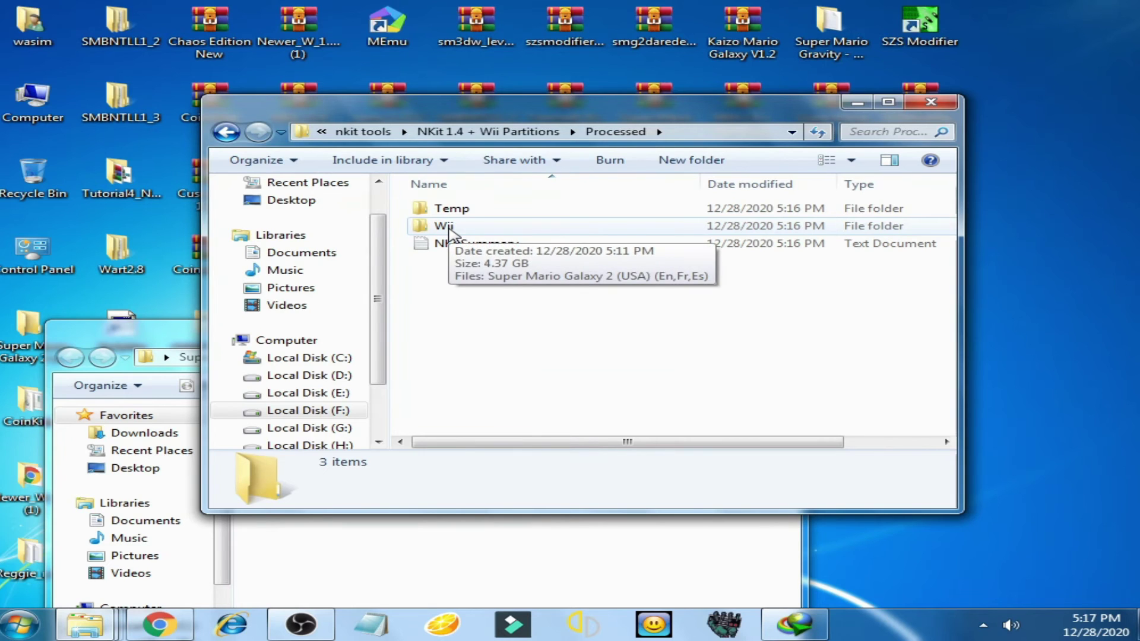
pyautogui.doubleClick(450, 229)
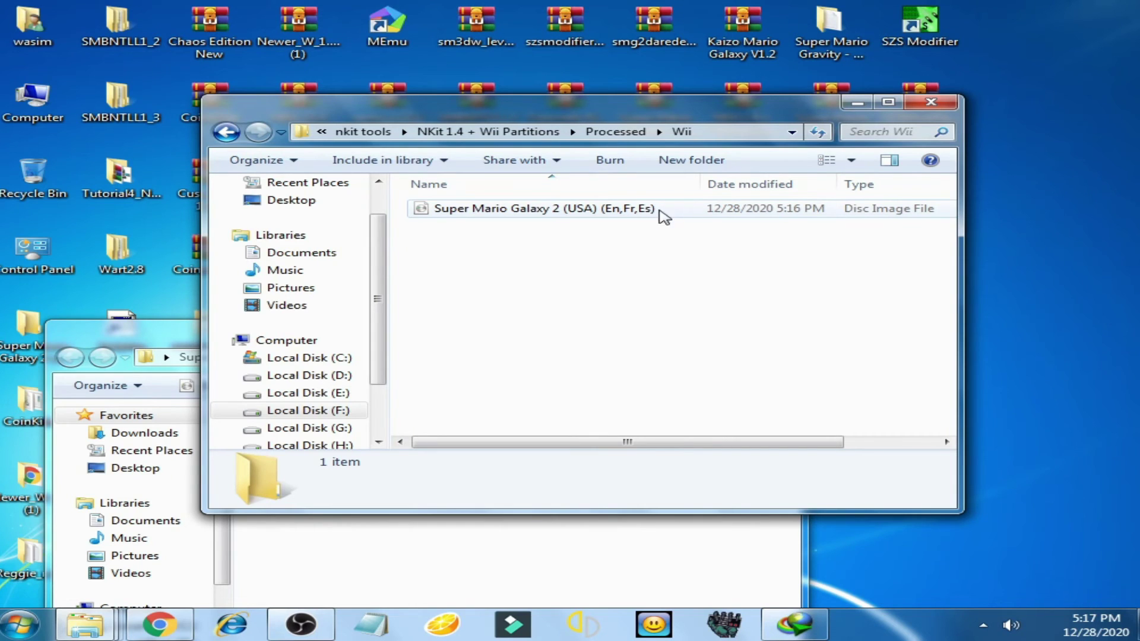
# Step: Copy the 4.37 GB Super Mario Galaxy 2 ISO onto the desktop
pyautogui.moveTo(661, 443); pyautogui.dragTo(682, 326)
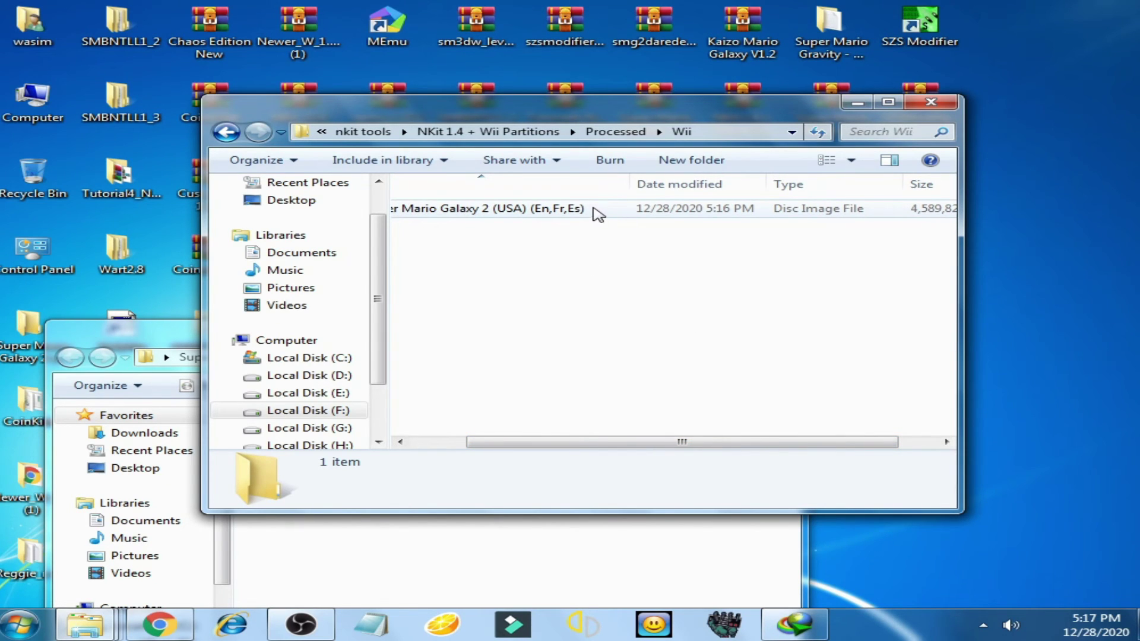
pyautogui.moveTo(537, 212); pyautogui.dragTo(1098, 211)
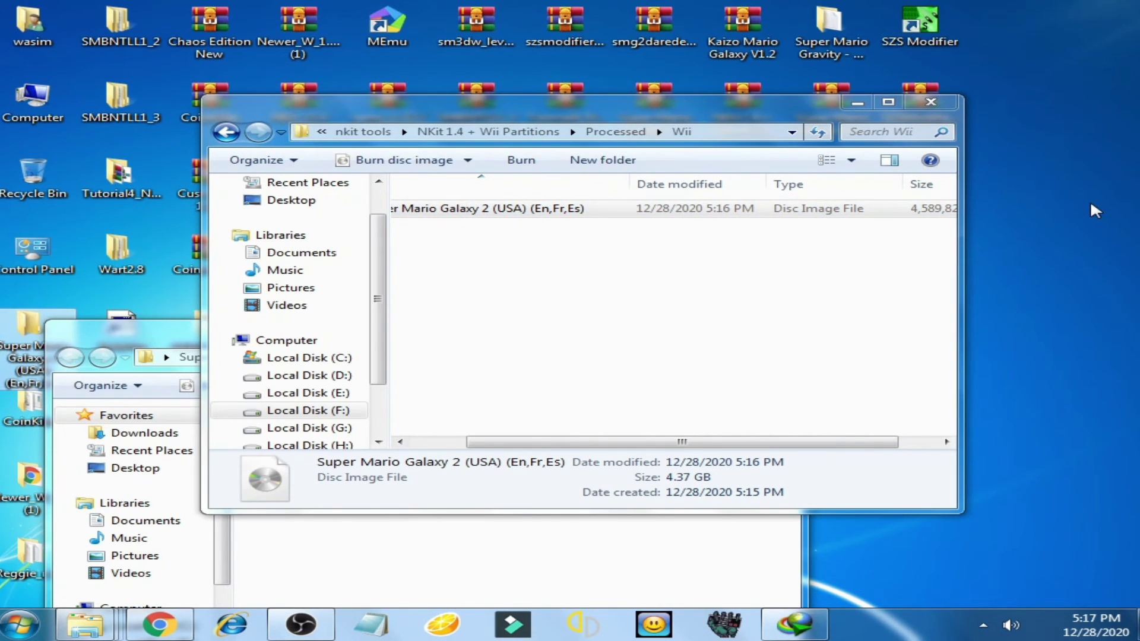
pyautogui.moveTo(713, 104); pyautogui.dragTo(508, 104)
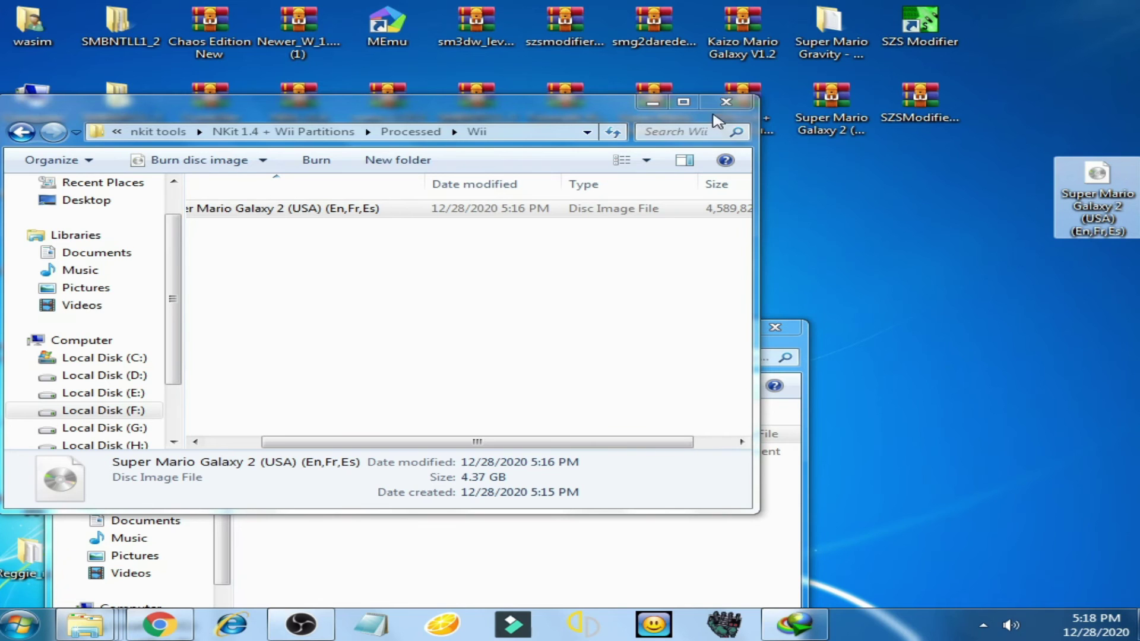
# Step: Close the Wii and Super Mario Galaxy 2 folder windows and restore the Dolphin-3.5 folder
pyautogui.click(727, 102)
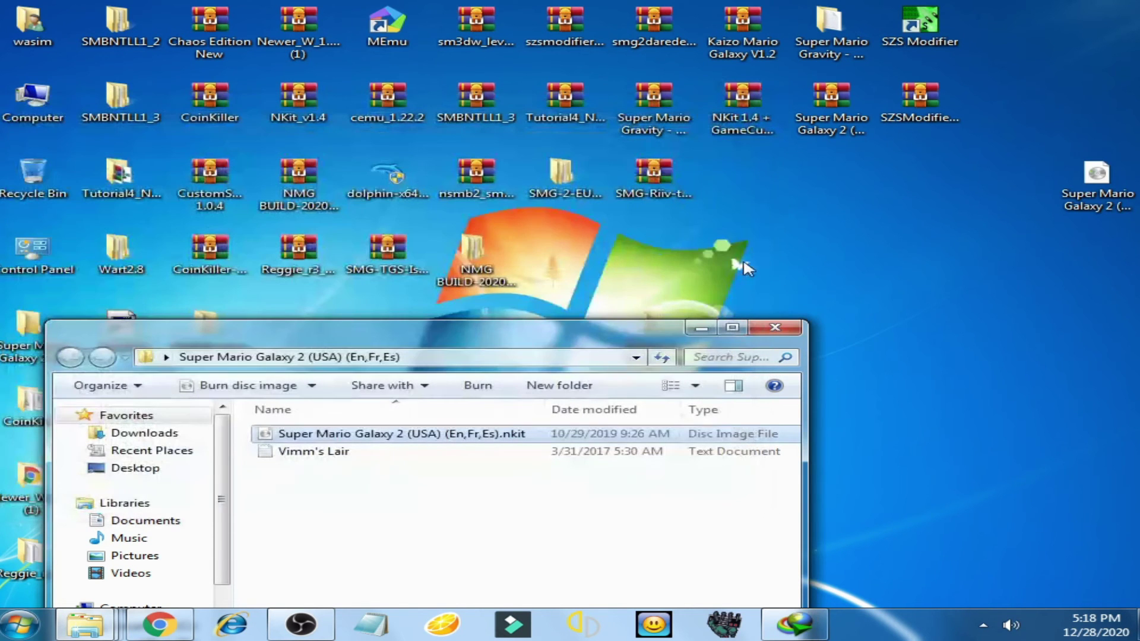
pyautogui.click(775, 327)
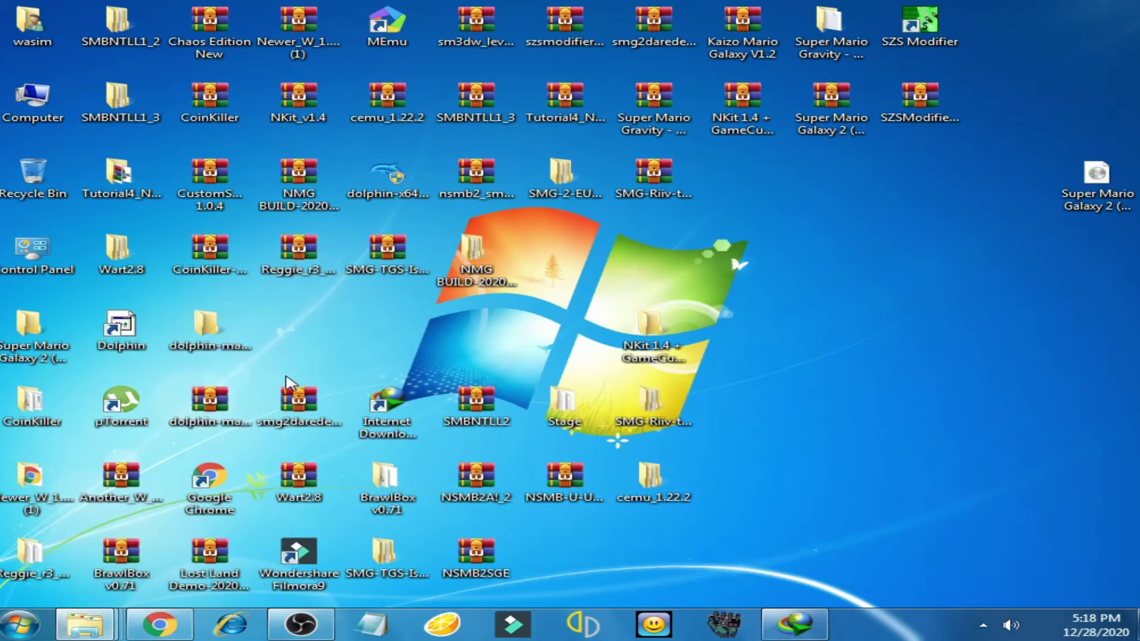
pyautogui.moveTo(85, 624)
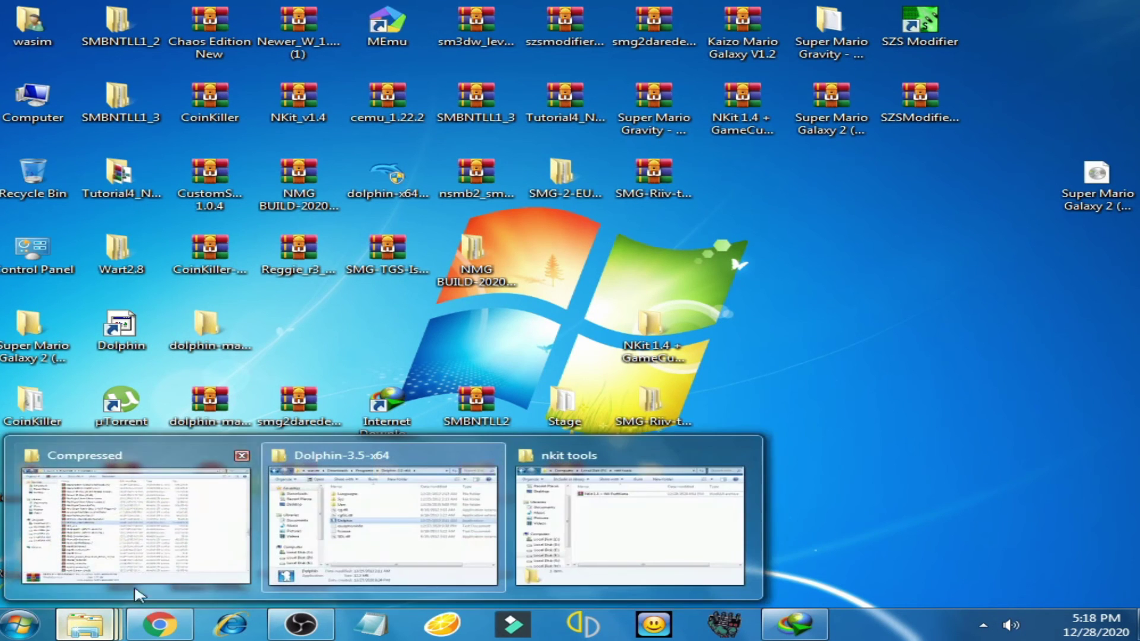
pyautogui.click(309, 522)
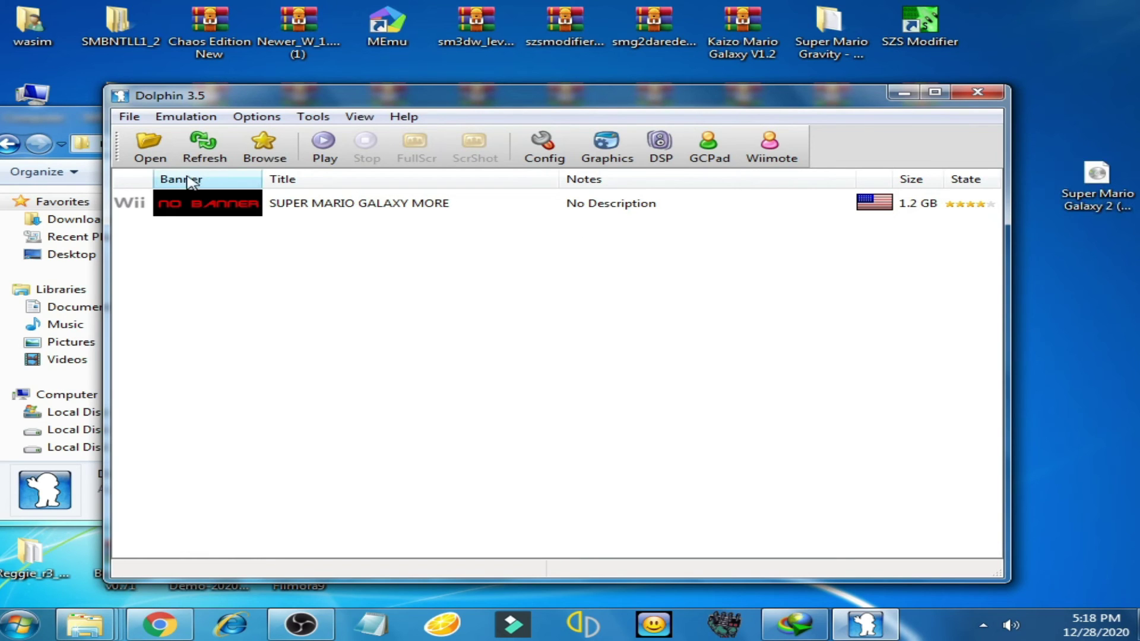
# Step: Open the converted Super Mario Galaxy 2 ISO from the Desktop in Dolphin
pyautogui.click(165, 155)
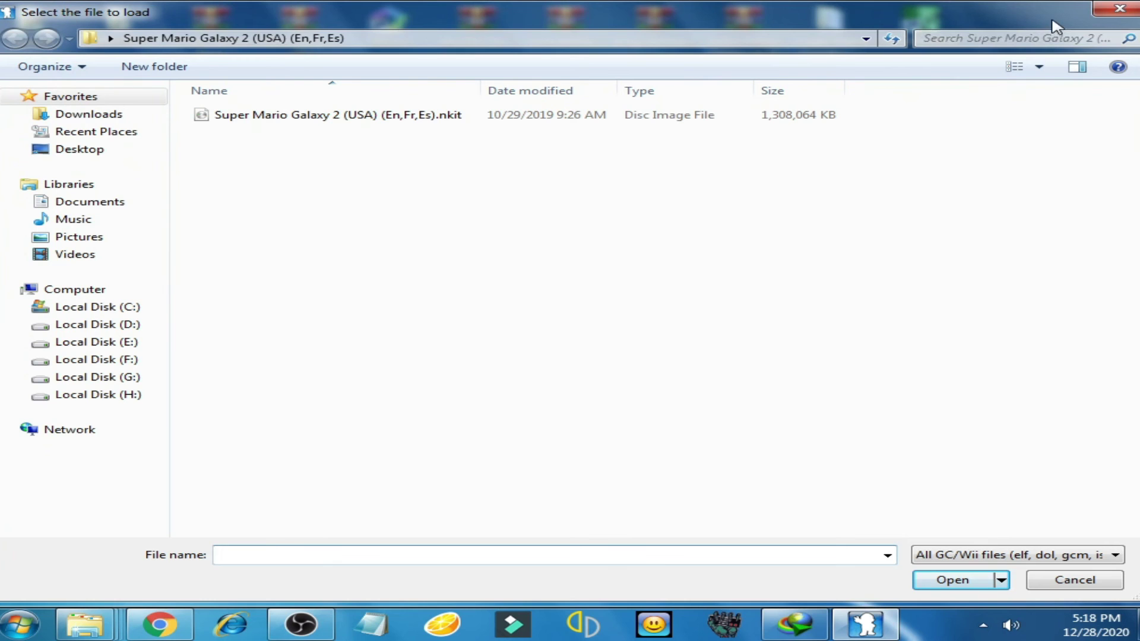
pyautogui.click(81, 153)
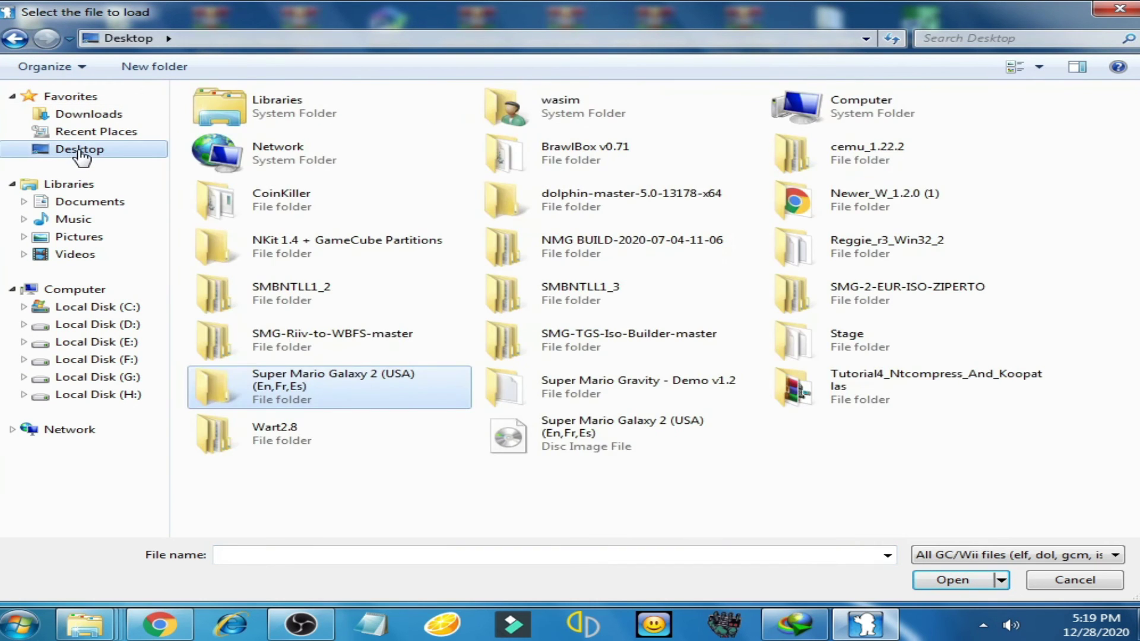
pyautogui.click(602, 439)
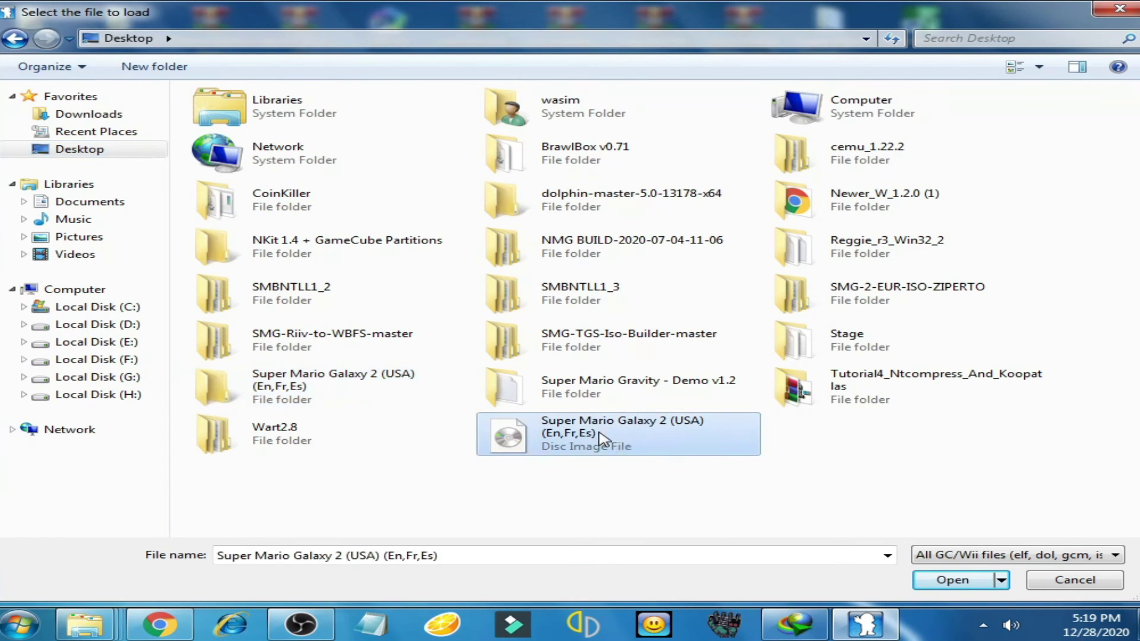
pyautogui.click(938, 586)
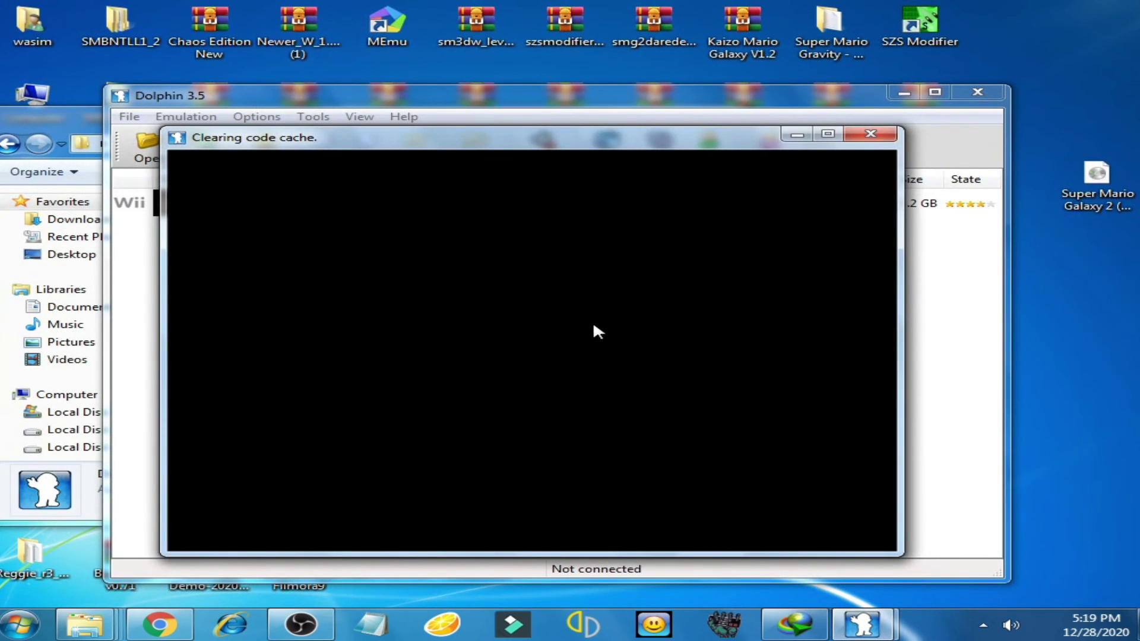